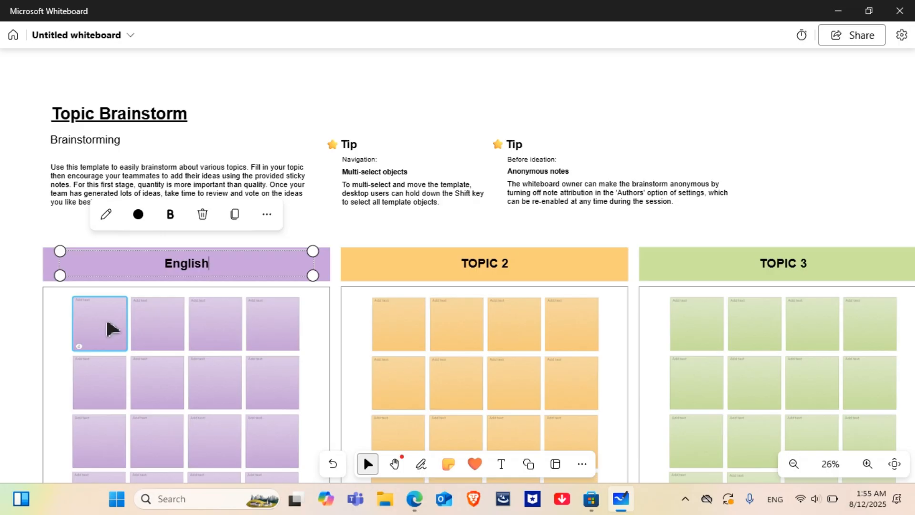
- Add the text "writing" to the first purple note under English, enlarge it and shift it onto the note
left_click(113, 328)
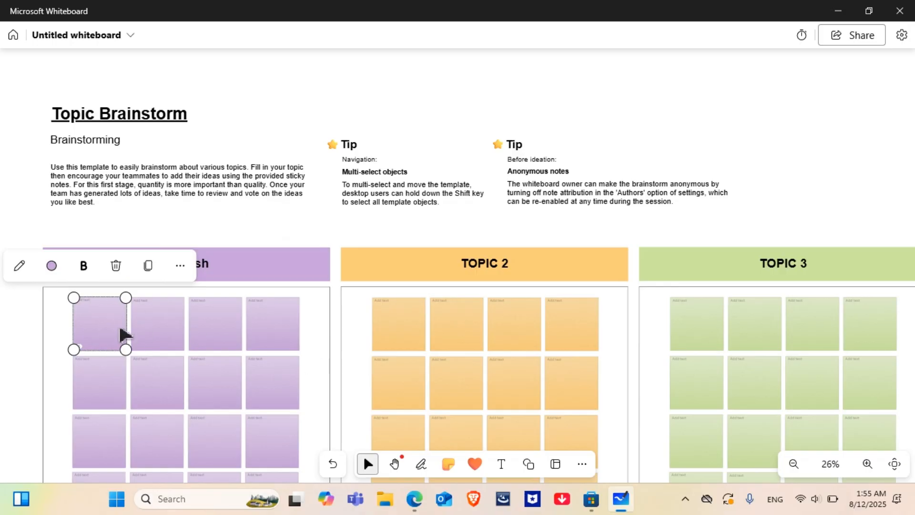
left_click(505, 467)
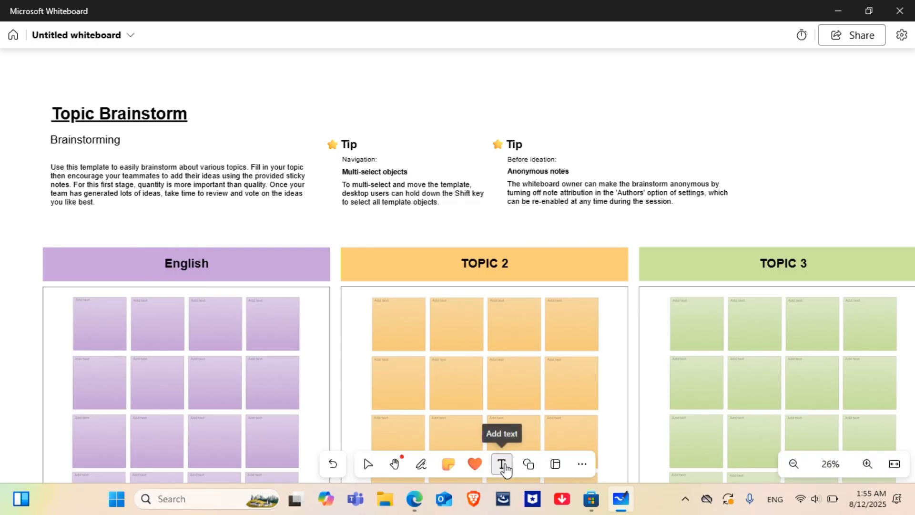
left_click(109, 329)
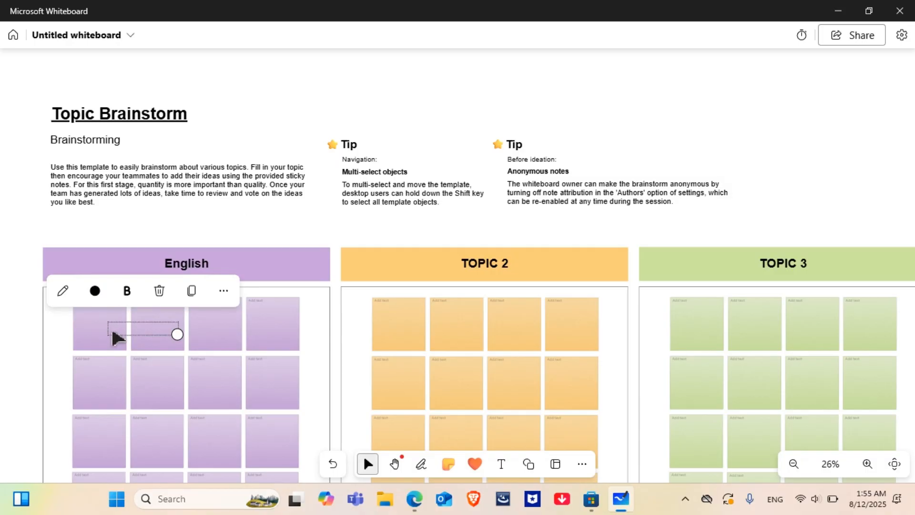
type("wri")
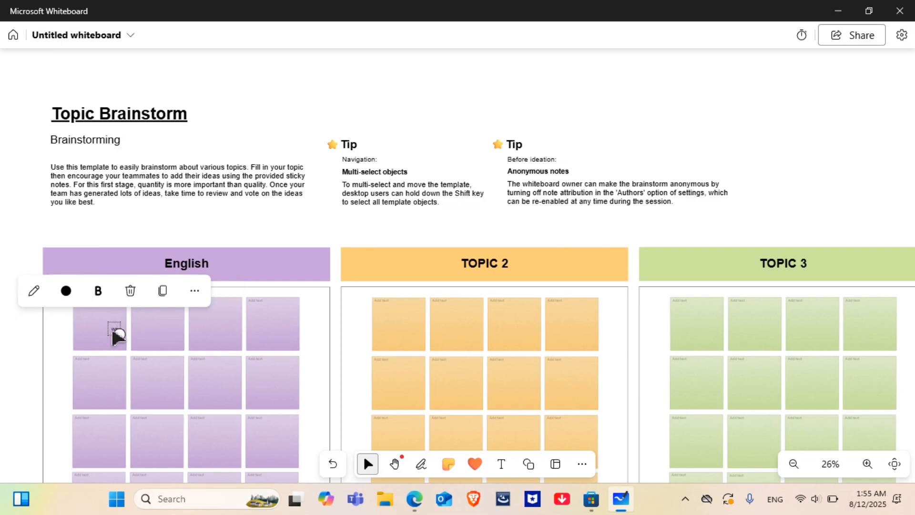
type("ting")
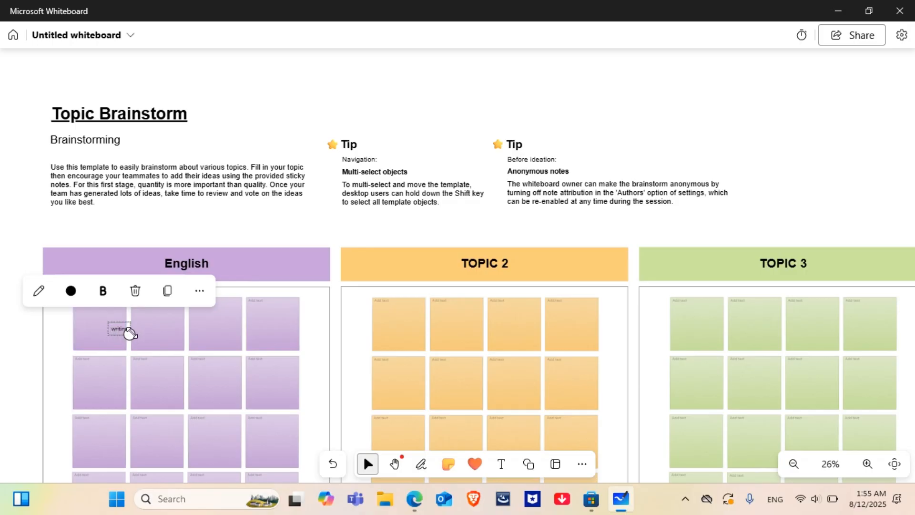
left_click_drag(129, 333, 147, 344)
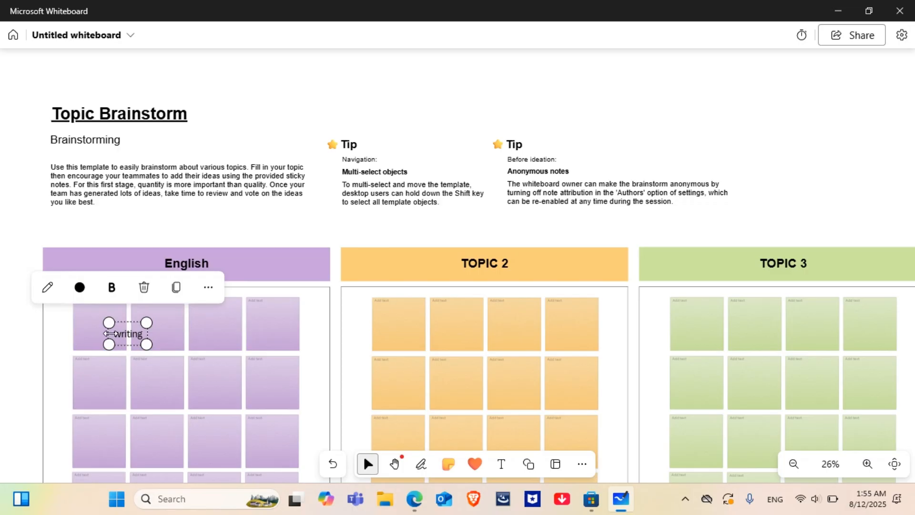
left_click_drag(111, 334, 78, 336)
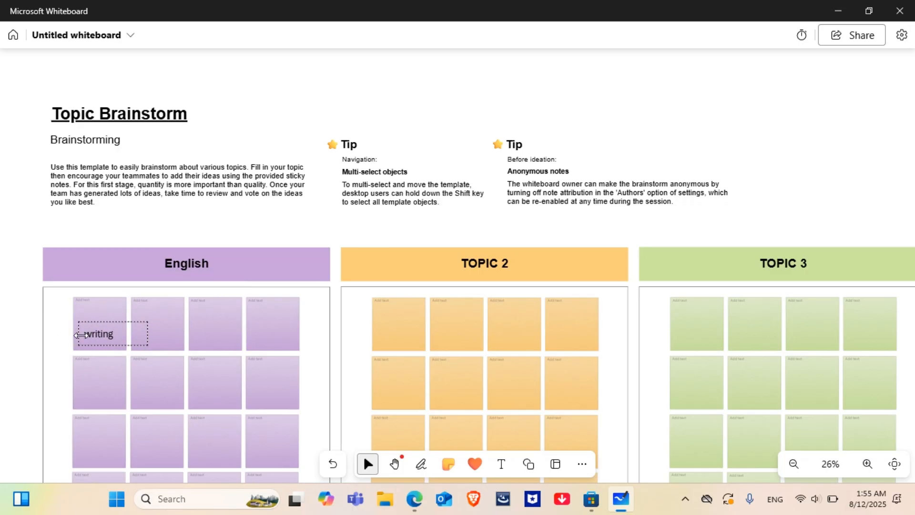
- Add the text "speaking" on the second purple note in the first row under English
left_click(181, 319)
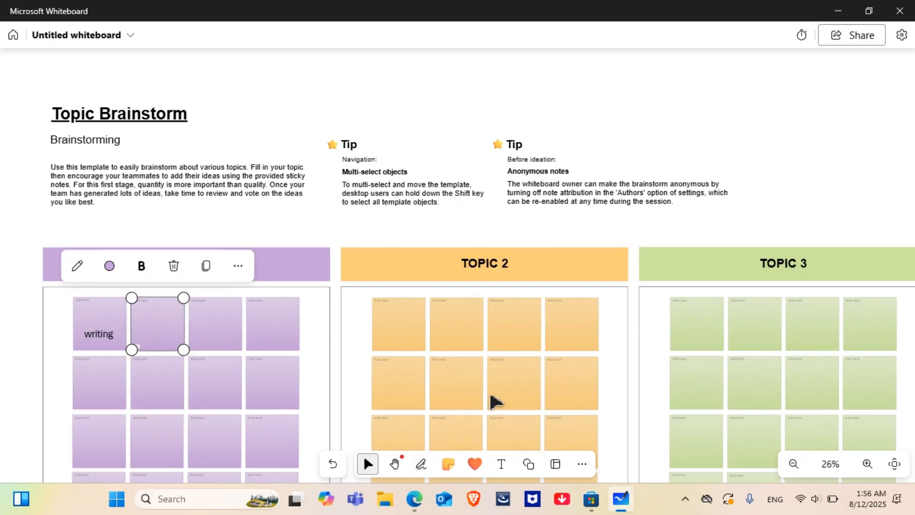
left_click(501, 465)
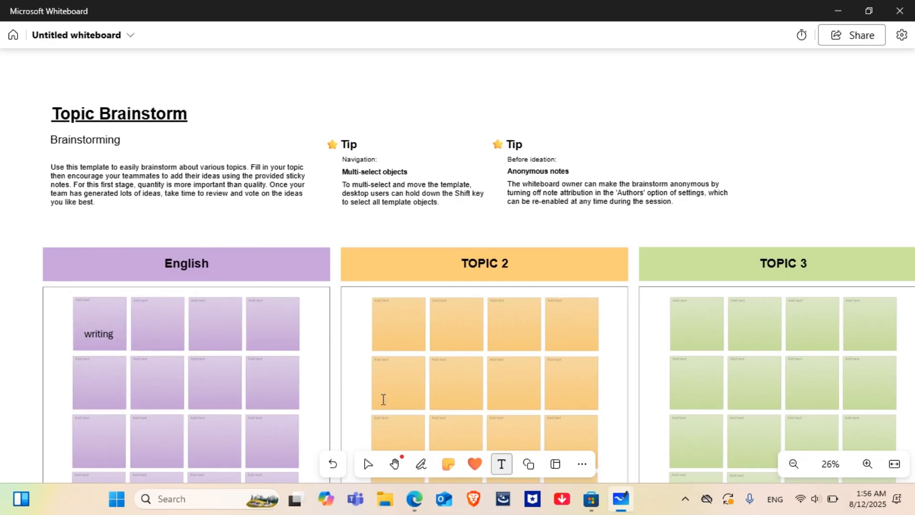
left_click(159, 324)
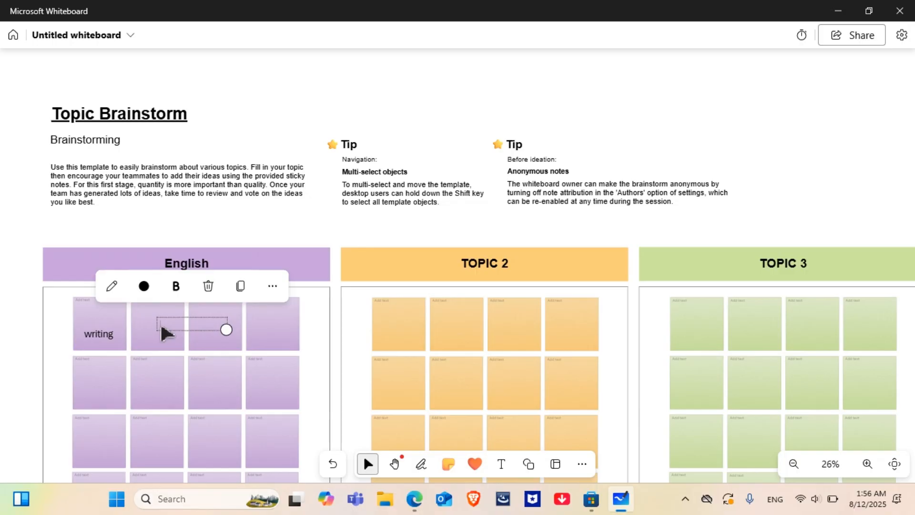
type("speaking")
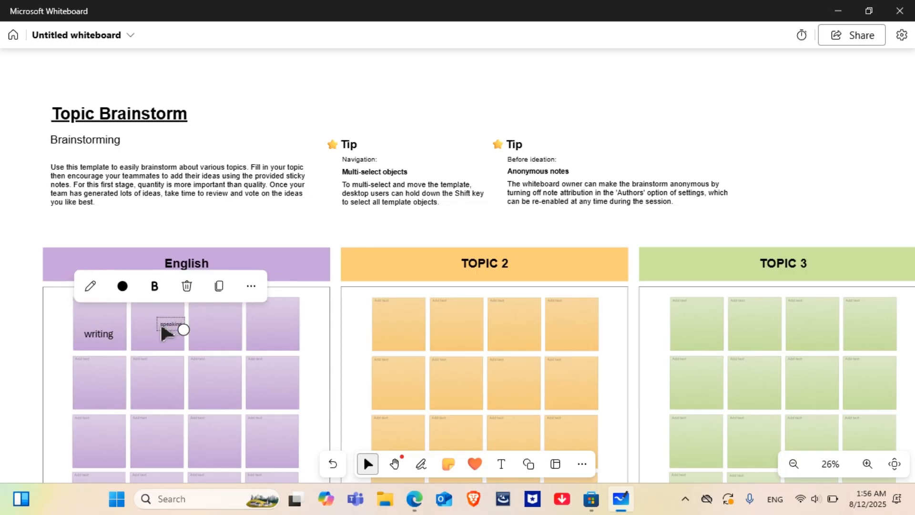
left_click_drag(183, 329, 134, 329)
left_click(168, 379)
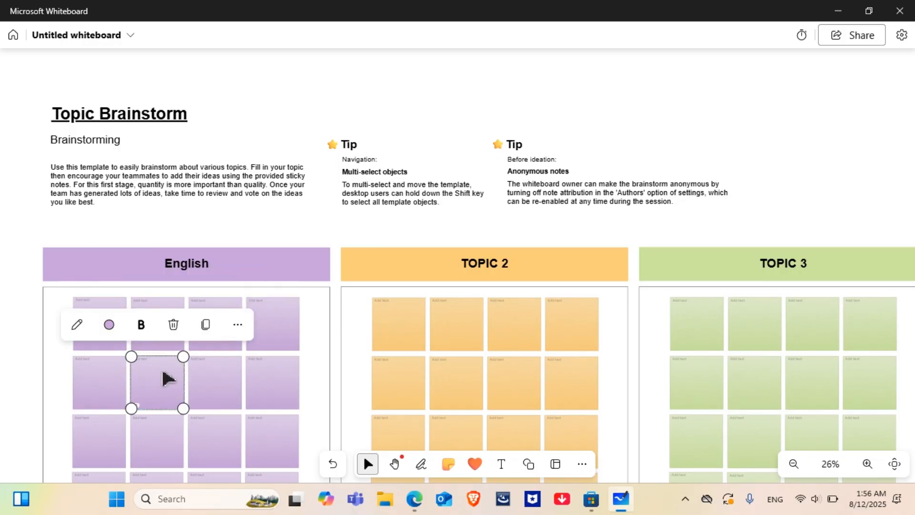
left_click(240, 232)
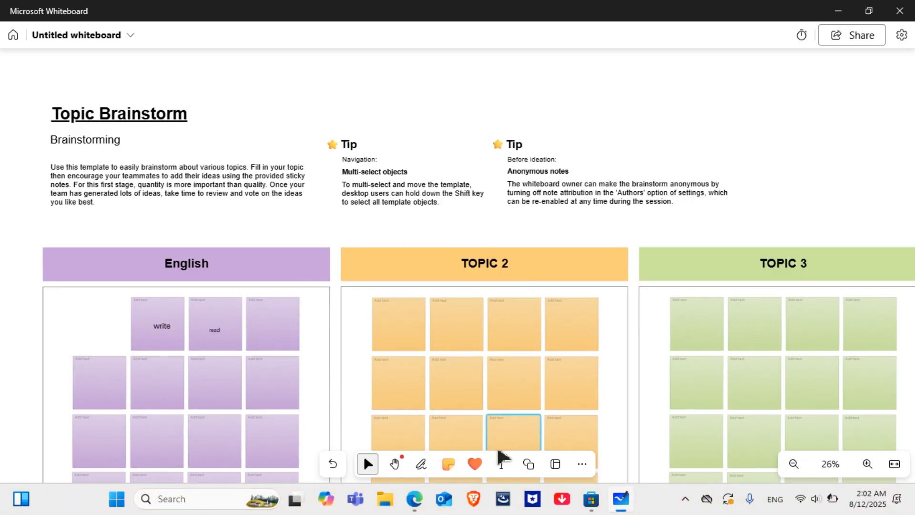
- Place a circle shape in the blank area beyond the second tip and fill it with orange
left_click(530, 465)
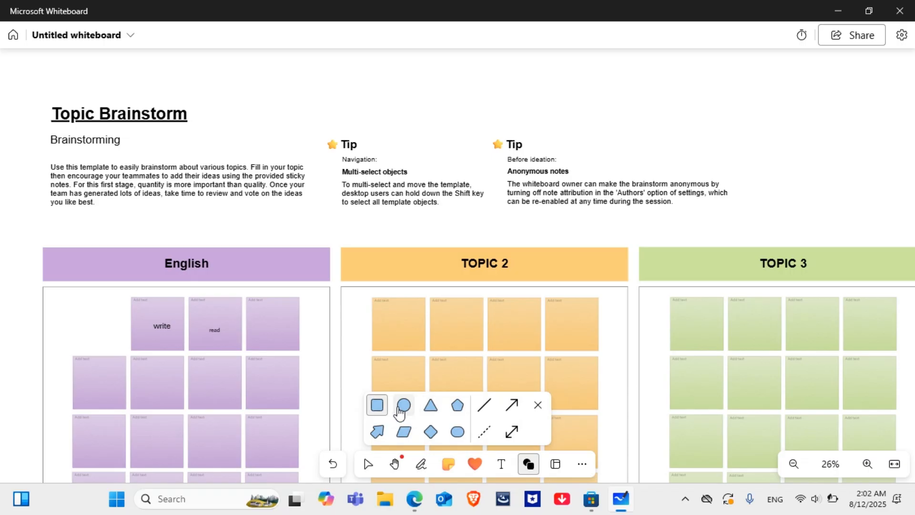
left_click(402, 409)
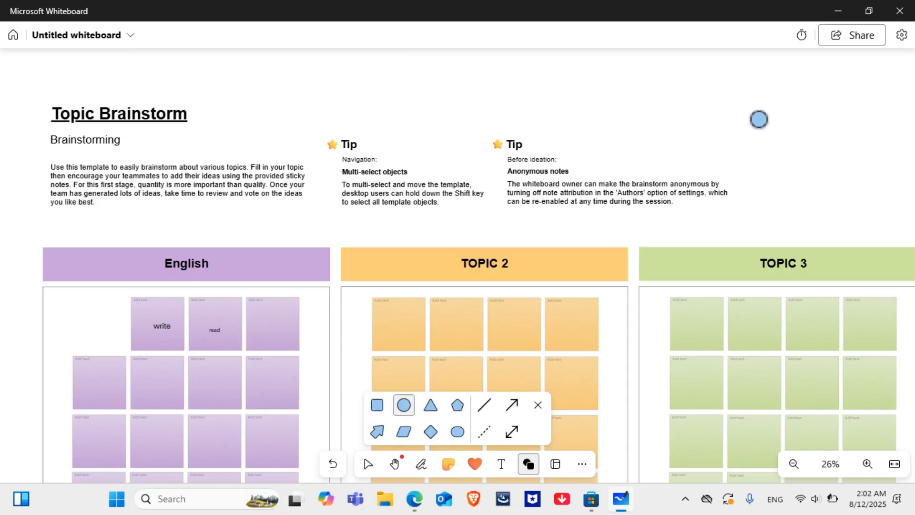
left_click(751, 107)
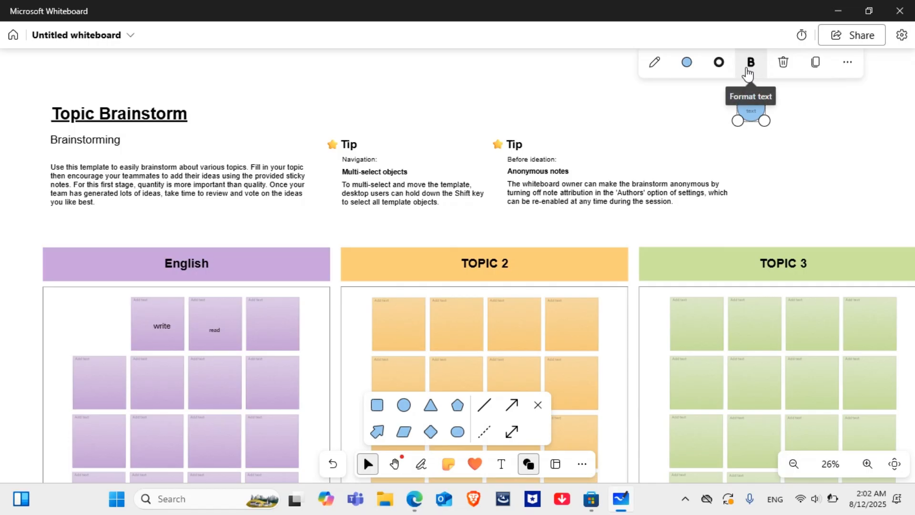
left_click(687, 62)
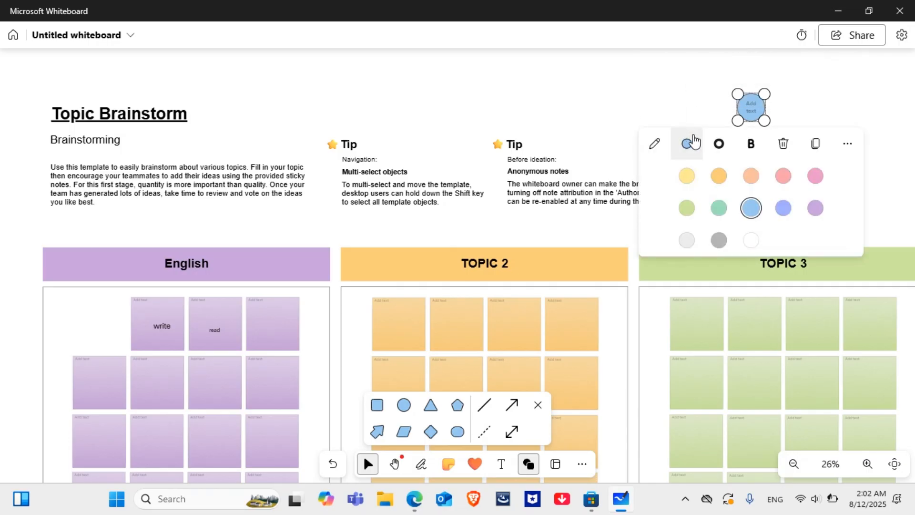
left_click(718, 176)
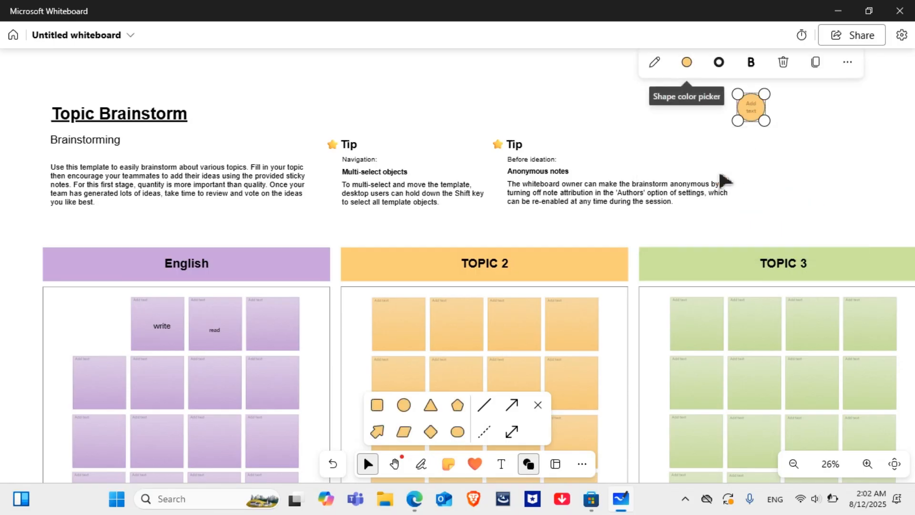
left_click(500, 470)
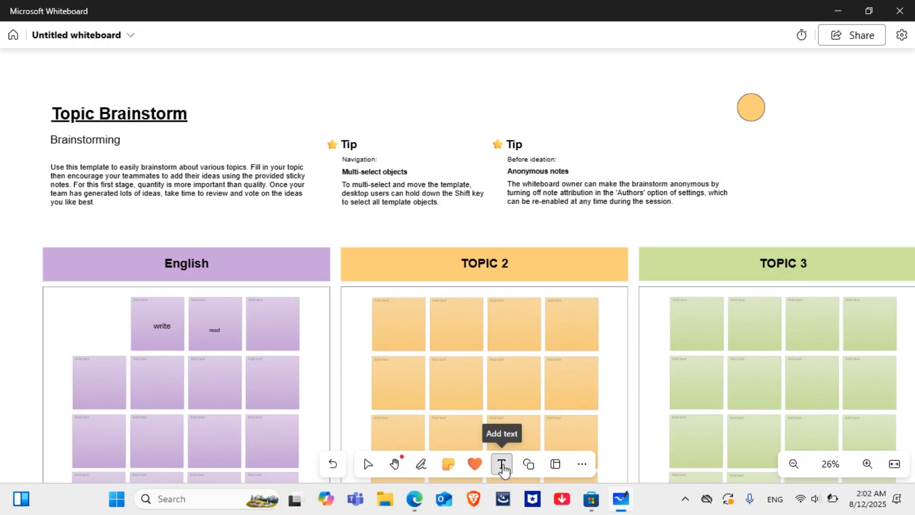
left_click(500, 470)
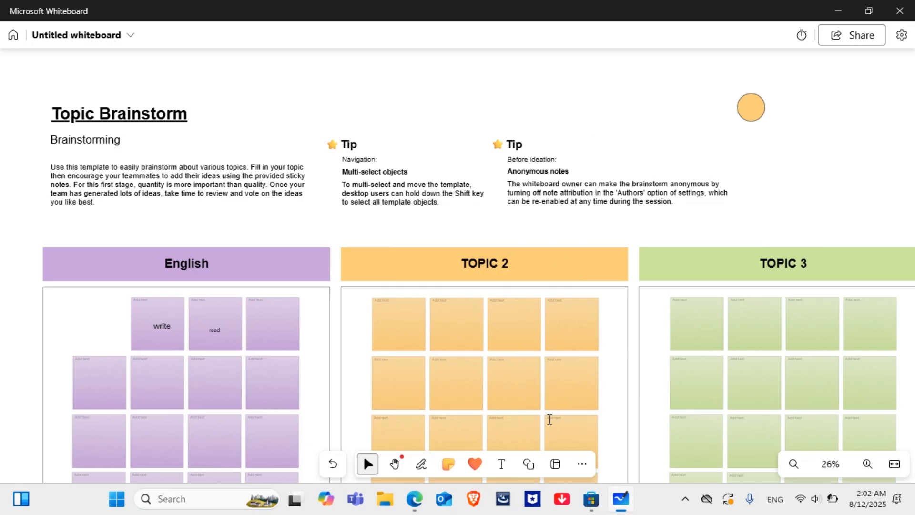
left_click(501, 464)
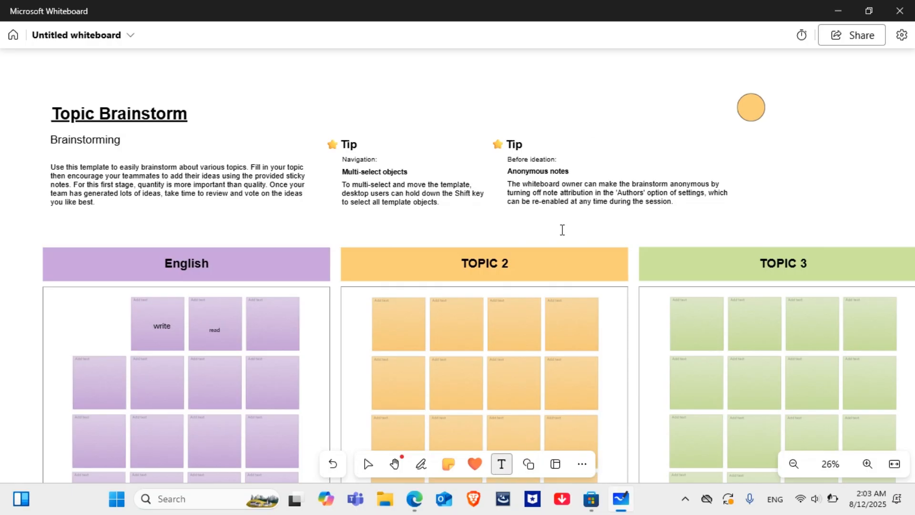
left_click(604, 109)
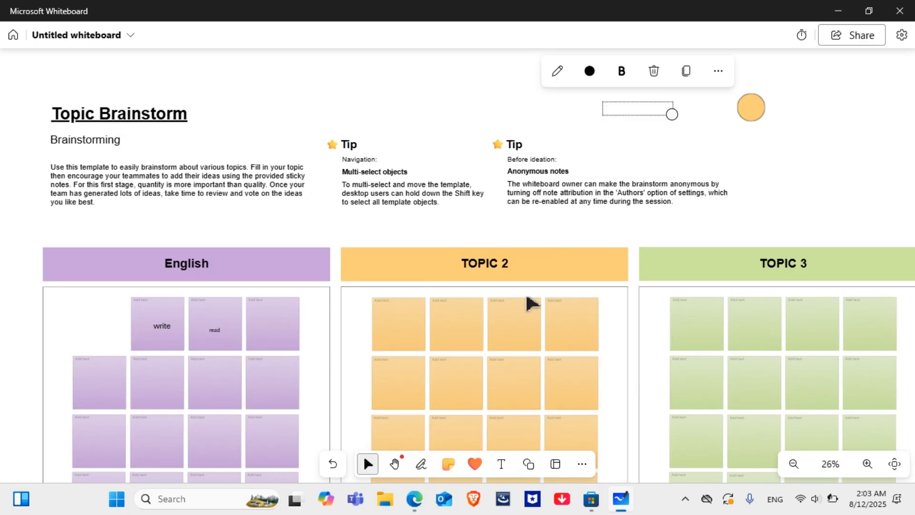
left_click(474, 464)
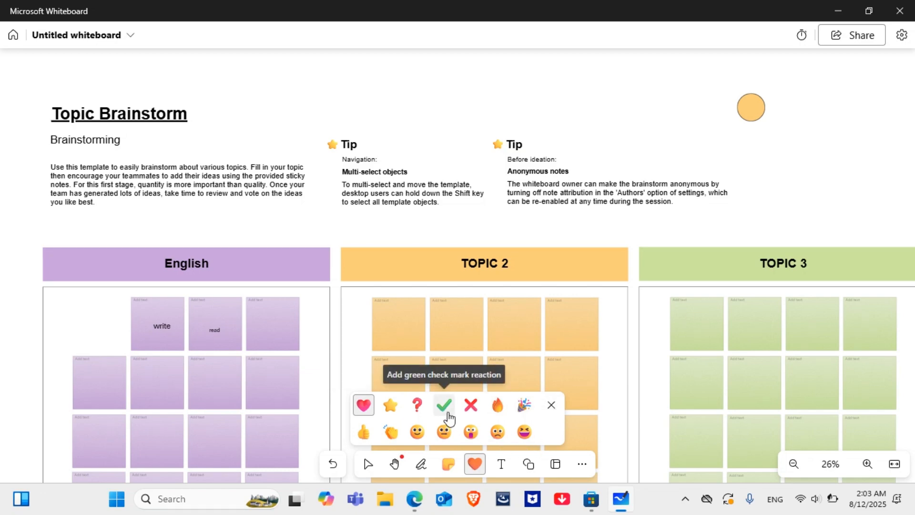
- Add an orange sticky note in the blank area above the second tip
left_click(447, 472)
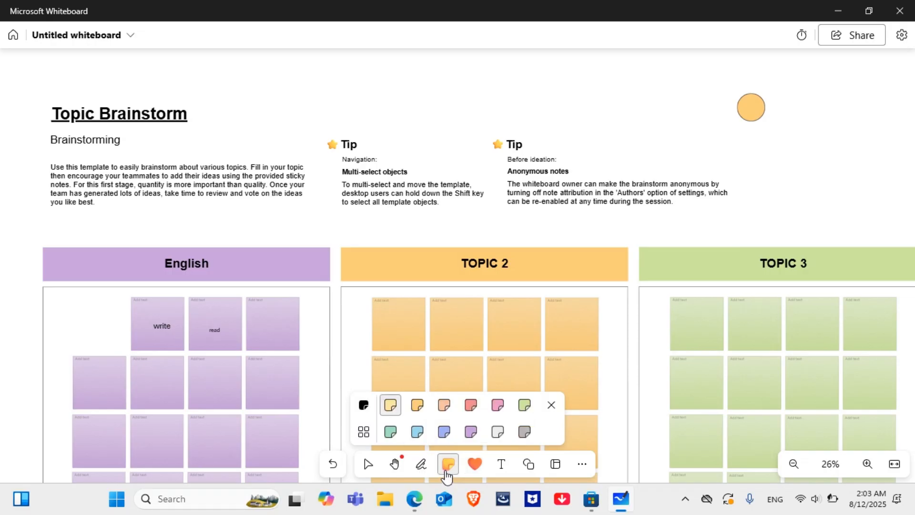
left_click(418, 406)
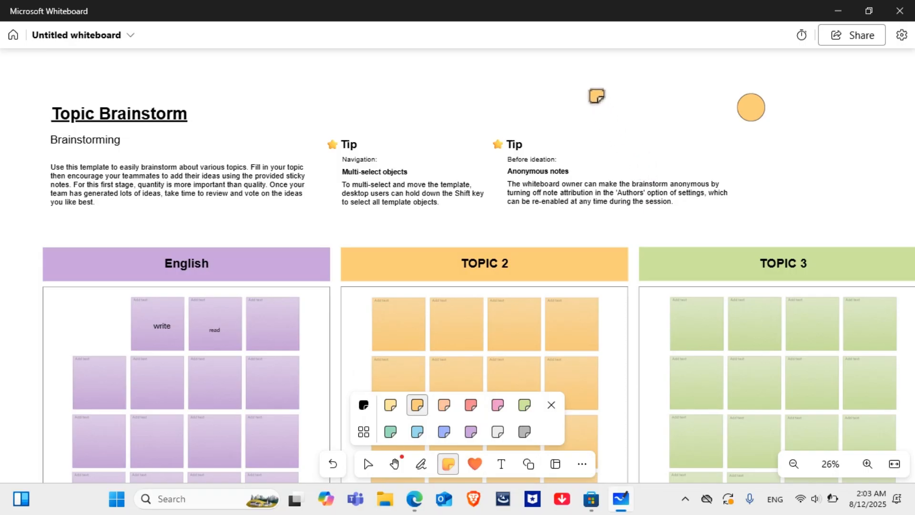
left_click(589, 89)
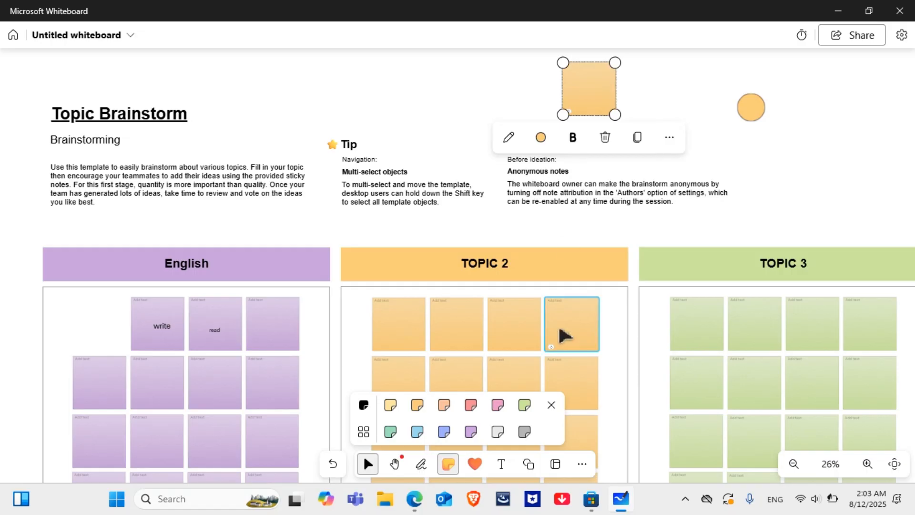
- Add the text "Study" on the new orange sticky note and enlarge the note
left_click(500, 462)
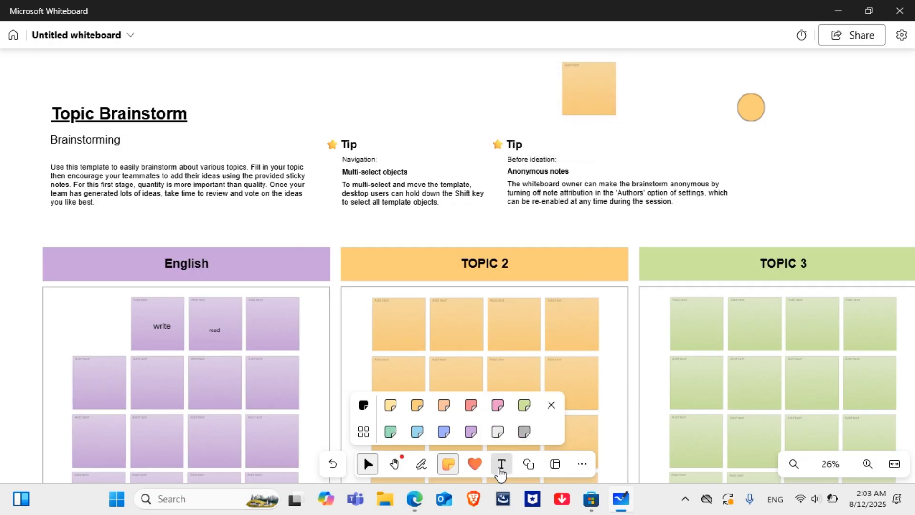
left_click(584, 86)
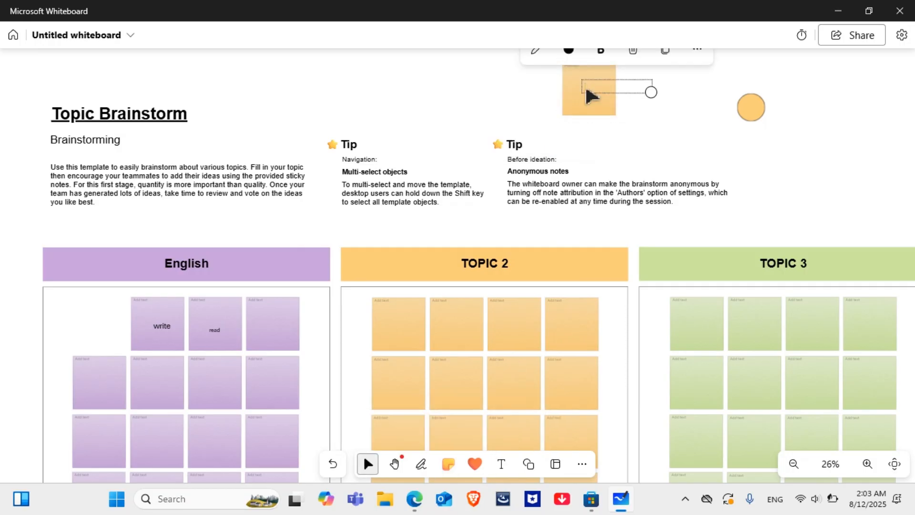
type("Study")
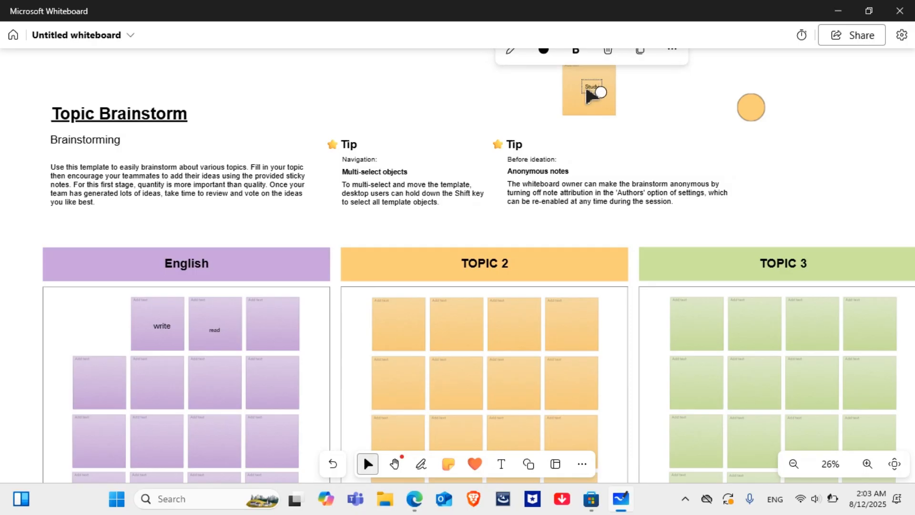
left_click(596, 110)
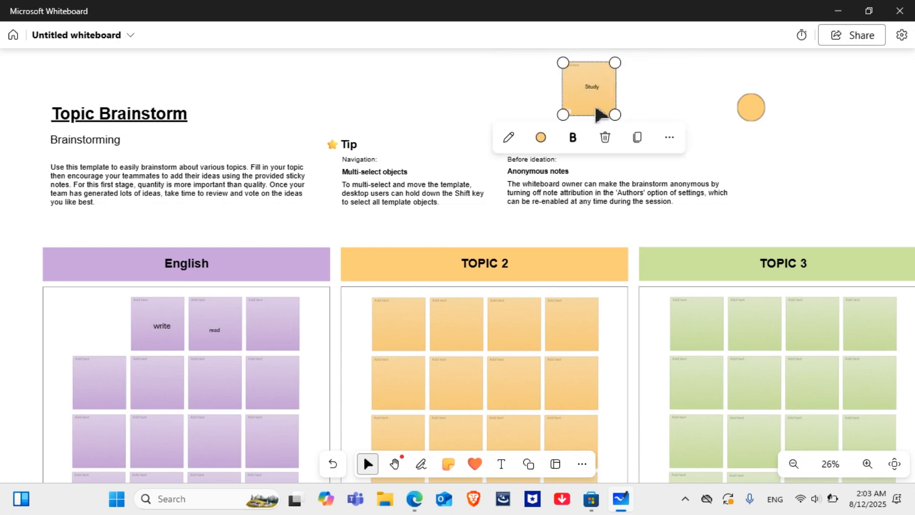
left_click_drag(612, 108, 663, 132)
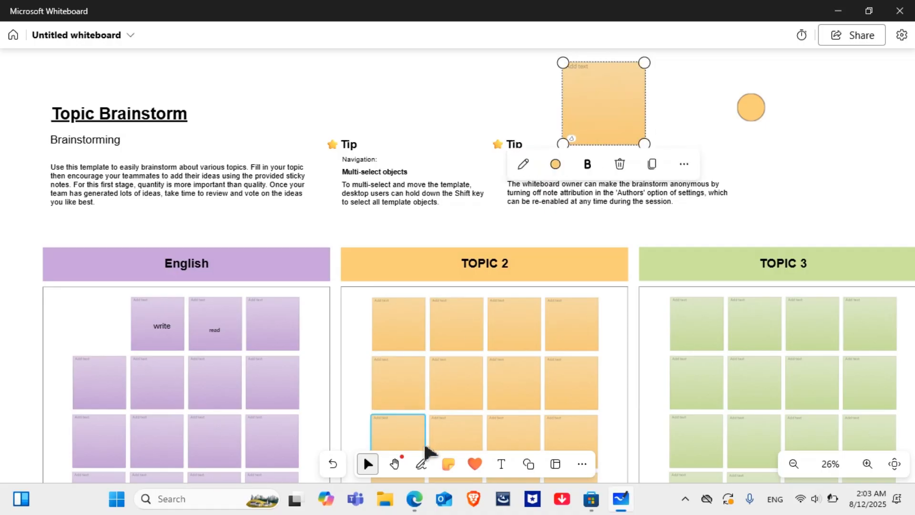
- Switch to inking with the black pen and delete all objects from the whiteboard
left_click(421, 465)
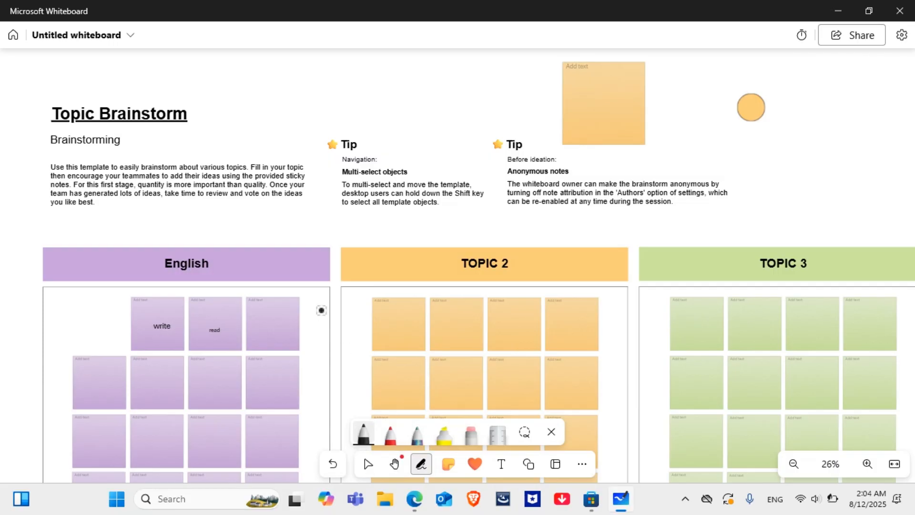
key("ctrl+a")
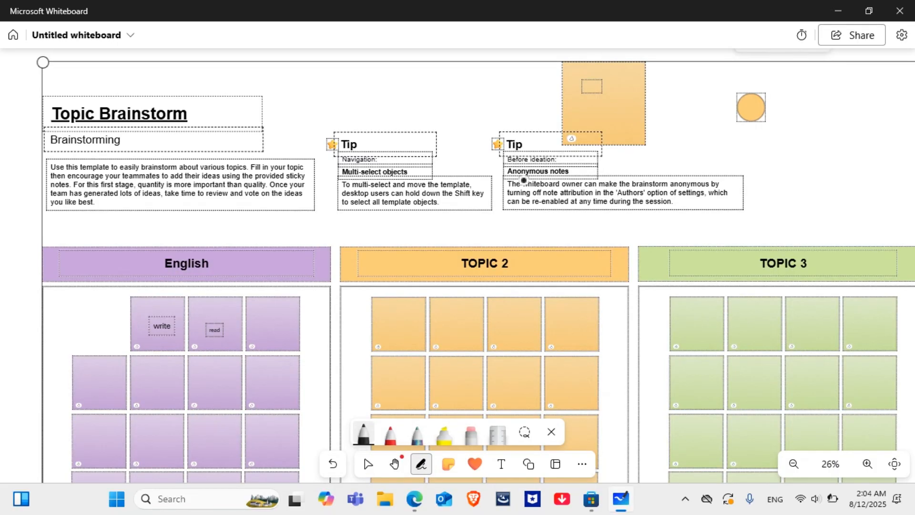
key("Delete")
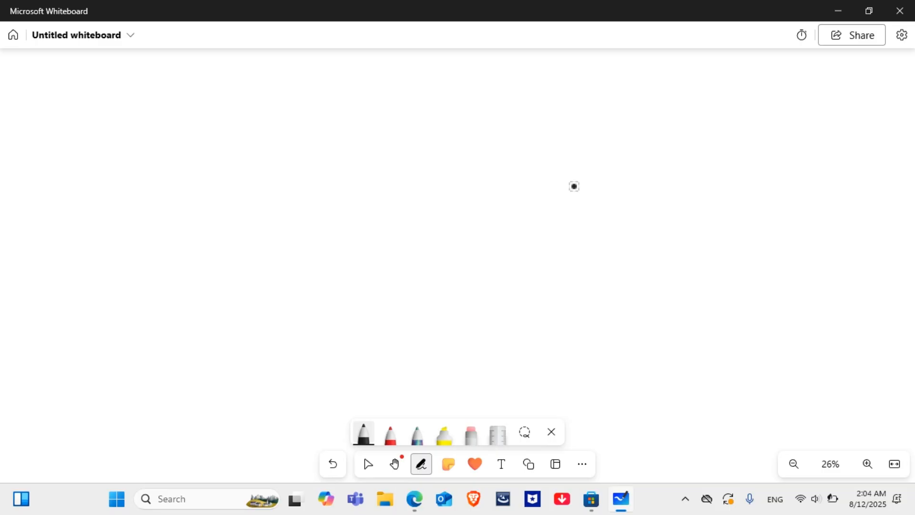
- Draw a freehand black scribble on the blank board and a smaller red scribble beside it, then leave inking mode
mouse_move(504, 203)
left_mouse_down()
mouse_move(638, 238)
mouse_move(423, 253)
mouse_move(411, 109)
mouse_move(395, 167)
left_mouse_up()
mouse_move(472, 150)
left_mouse_down()
mouse_move(337, 235)
mouse_move(477, 278)
mouse_move(583, 288)
left_mouse_up()
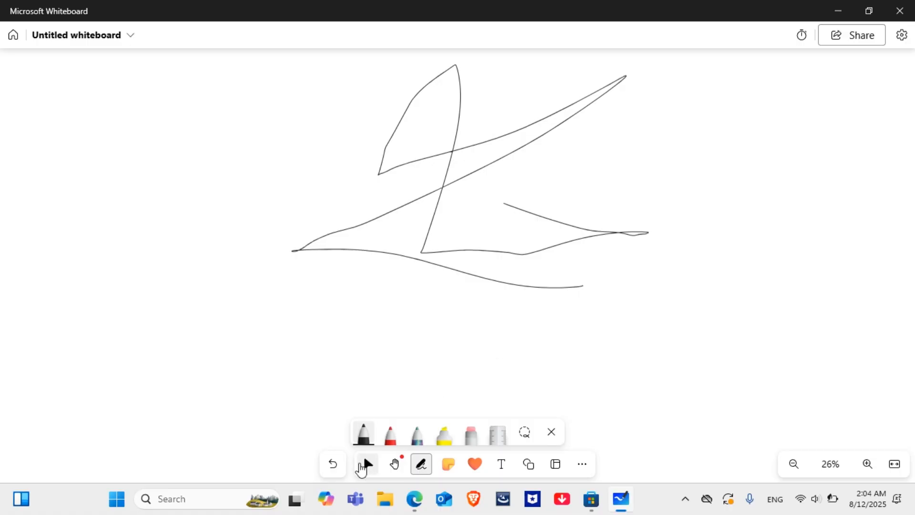
left_click(391, 442)
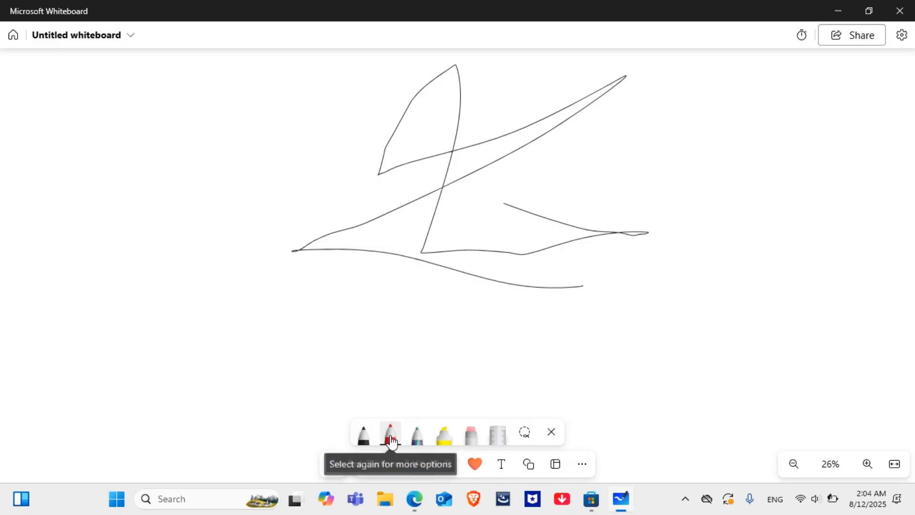
mouse_move(719, 262)
left_mouse_down()
mouse_move(867, 284)
mouse_move(676, 376)
mouse_move(811, 178)
mouse_move(823, 310)
left_mouse_up()
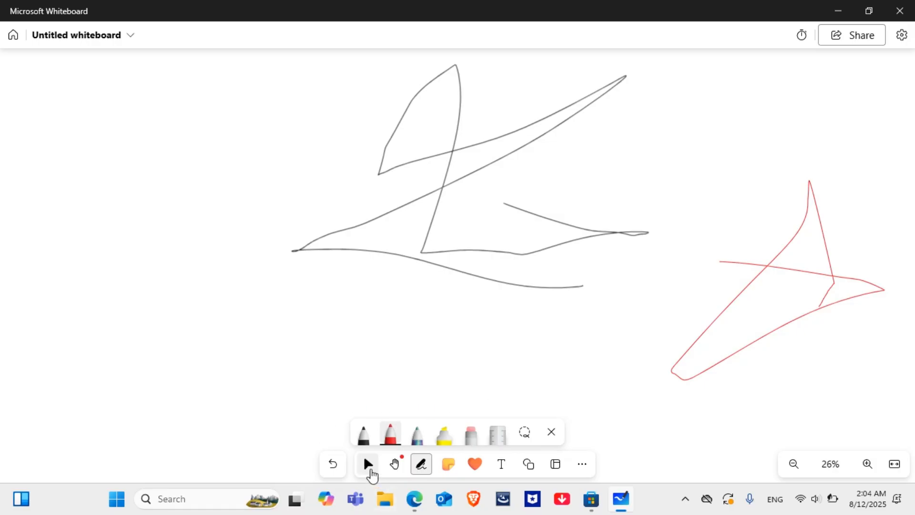
left_click(369, 470)
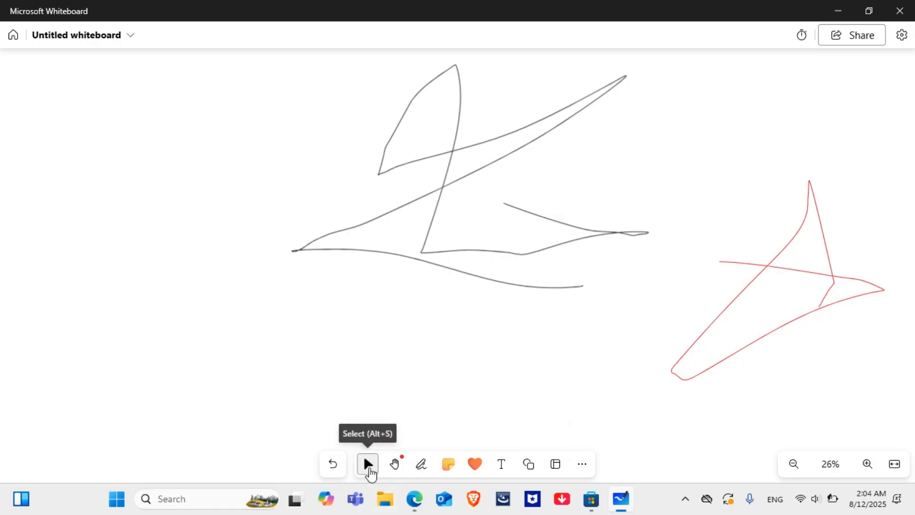